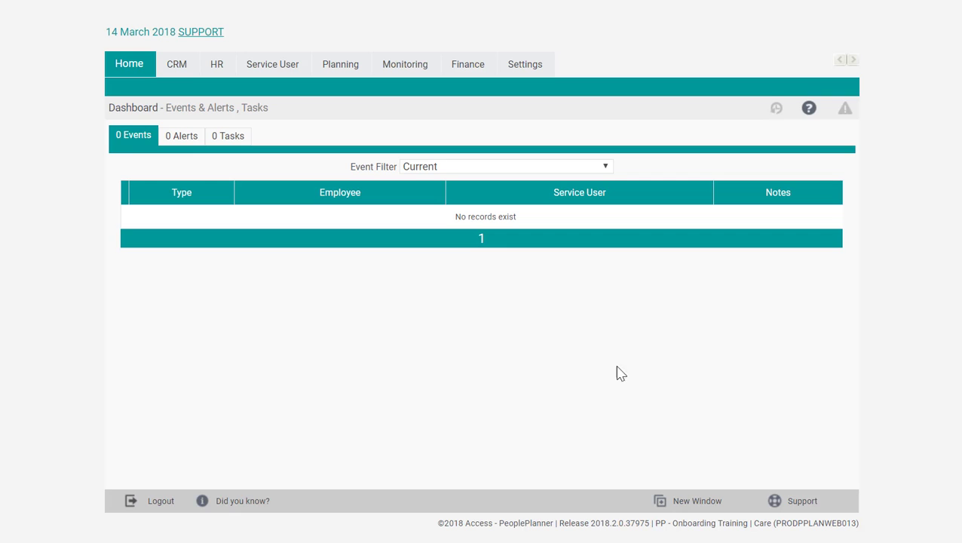
Step: Open the list of invoice runs in the finance settings
left_click(519, 71)
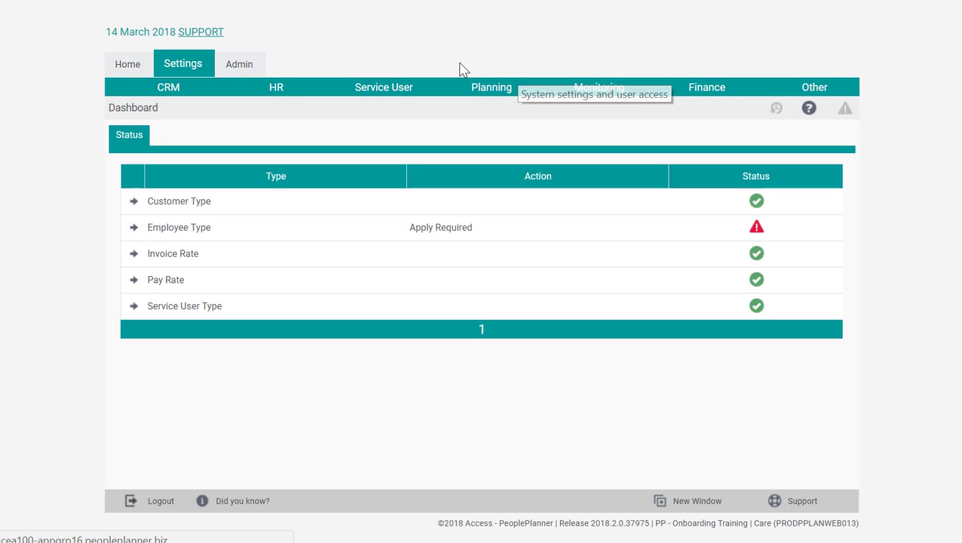
mouse_move(704, 94)
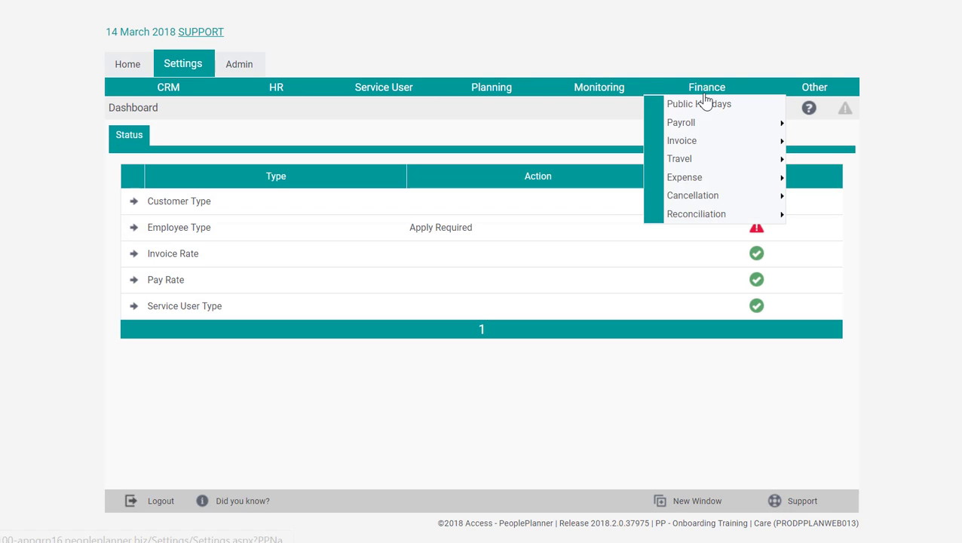
mouse_move(679, 143)
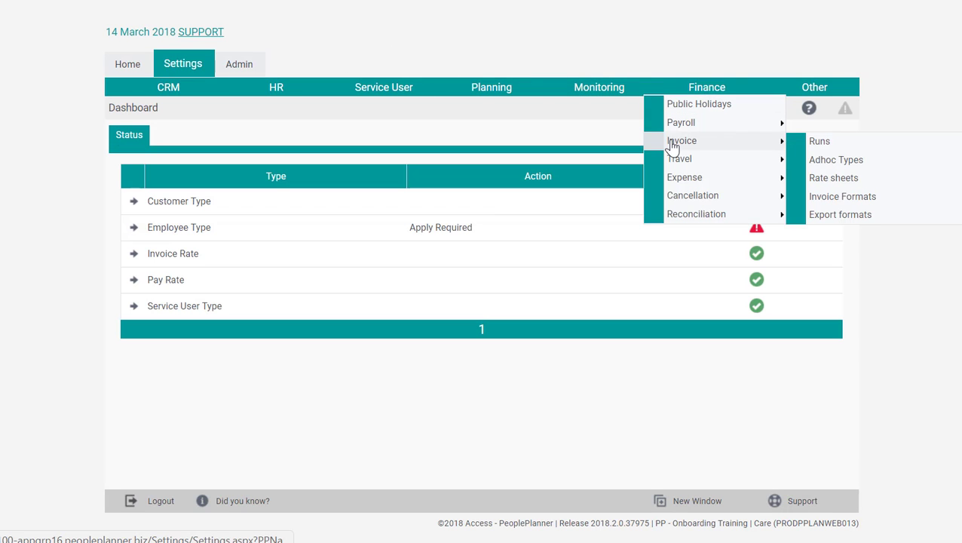
left_click(799, 147)
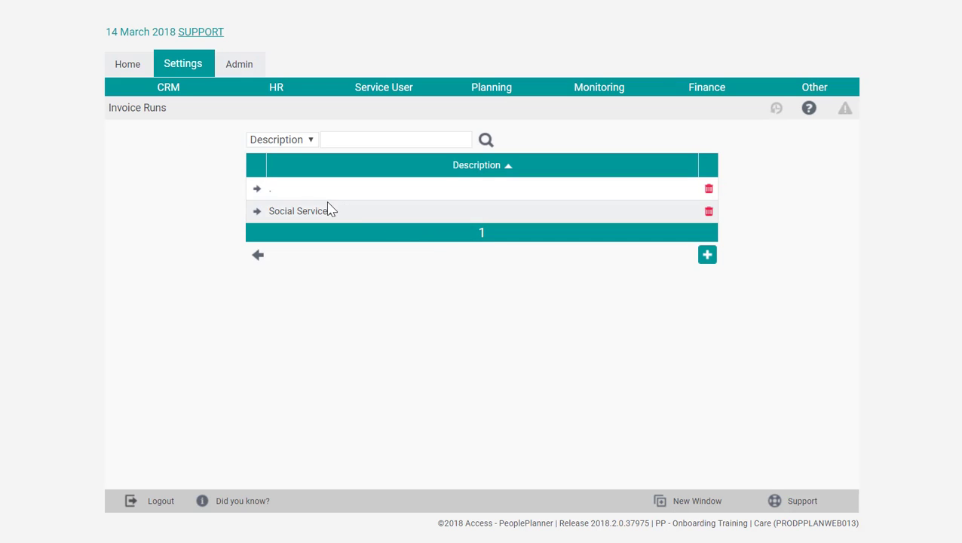
Step: Add a new invoice run with the description "Private" and the instructions "Private Monthly Runs"
left_click(708, 256)
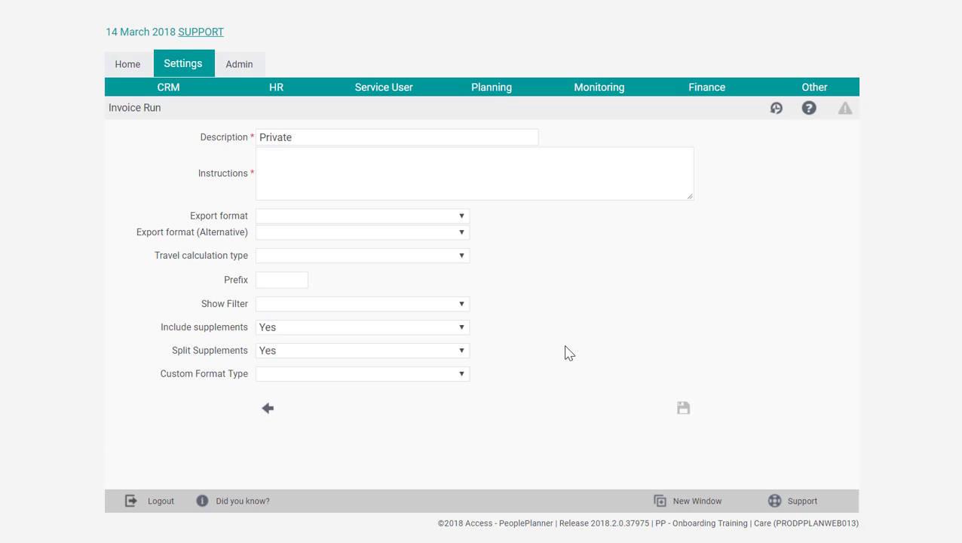
left_click(343, 183)
type("Private Mo")
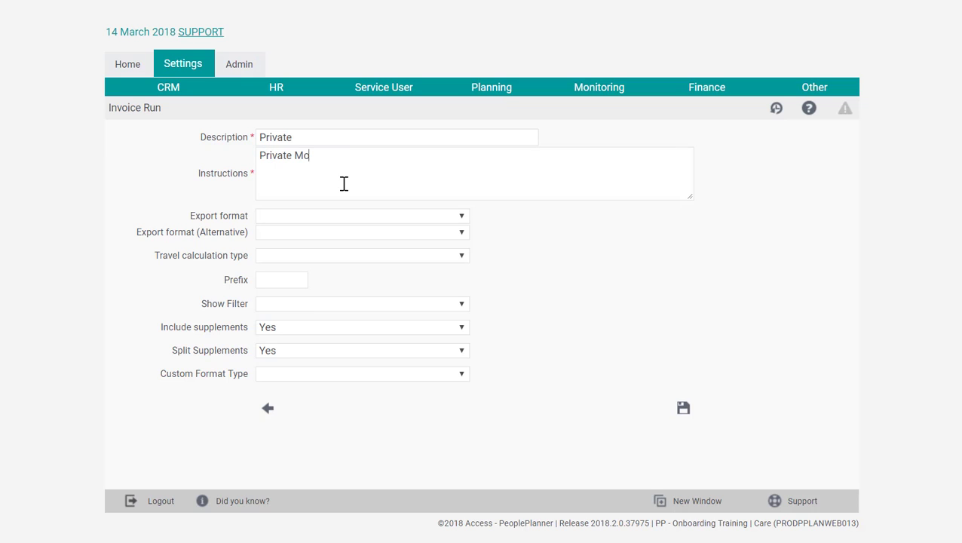
type("nthly Runs")
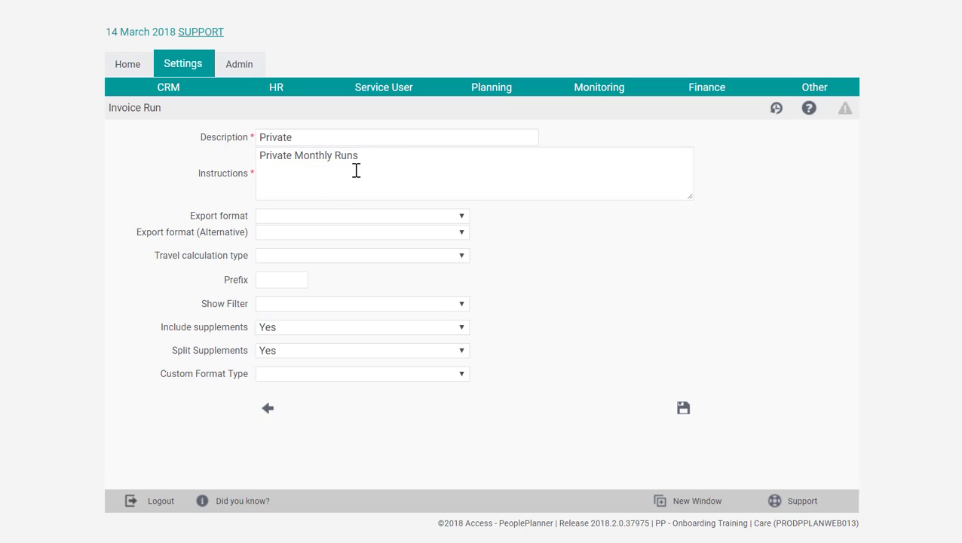
left_click_drag(691, 200, 620, 209)
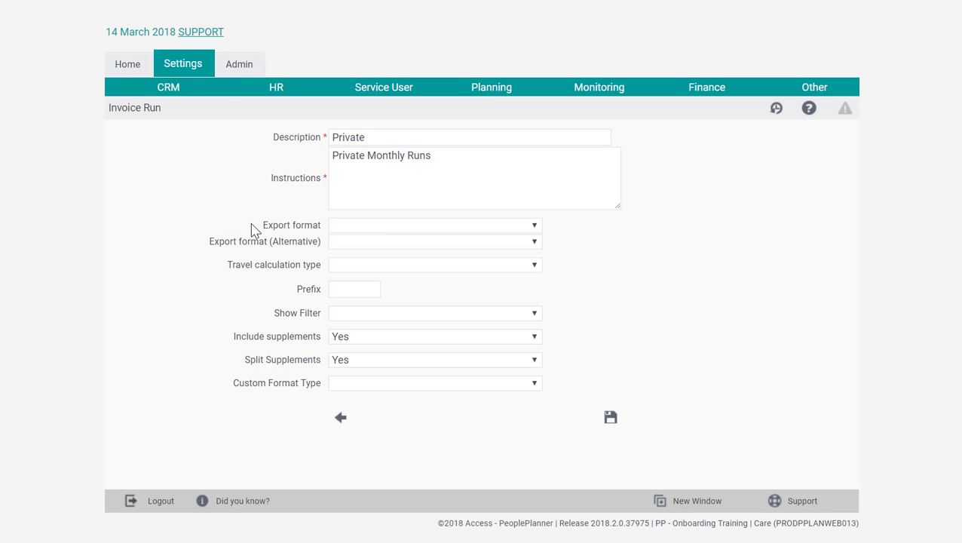
Step: Set the invoice run's travel calculation type to Manual, leave the export and custom formats blank, and save the run
left_click(533, 226)
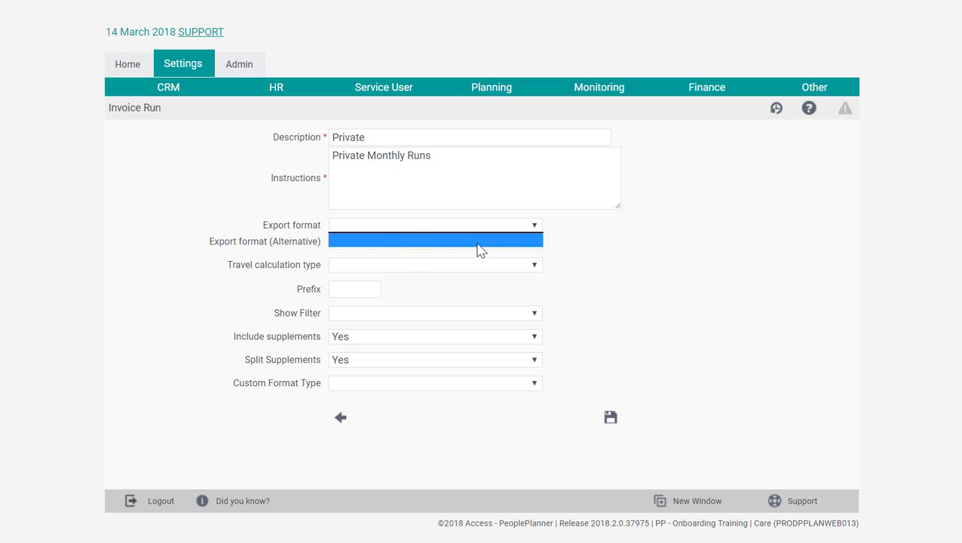
left_click(535, 231)
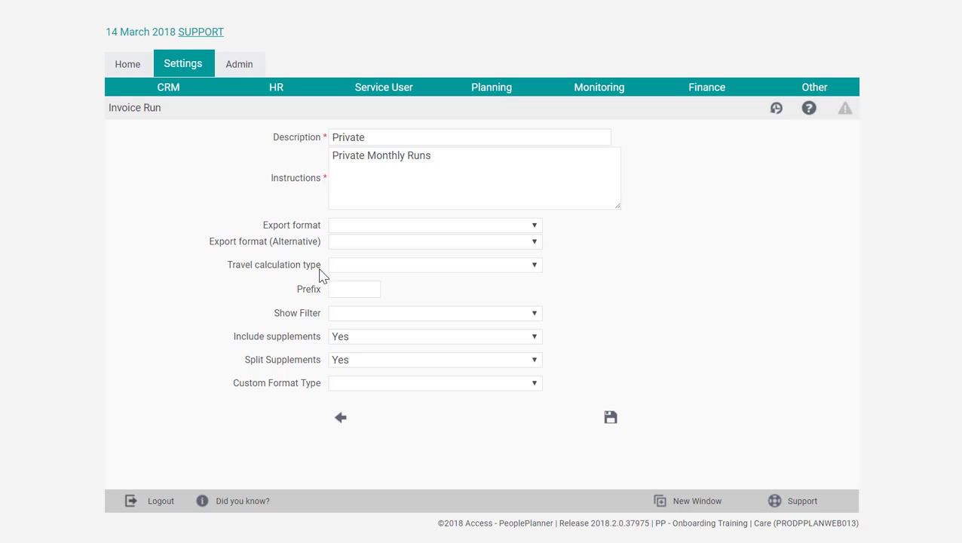
left_click(360, 266)
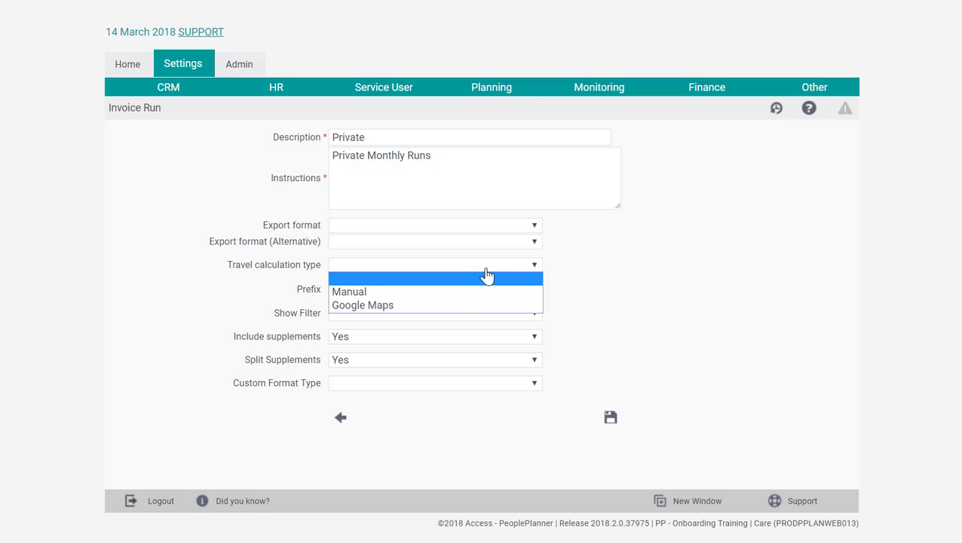
left_click(364, 296)
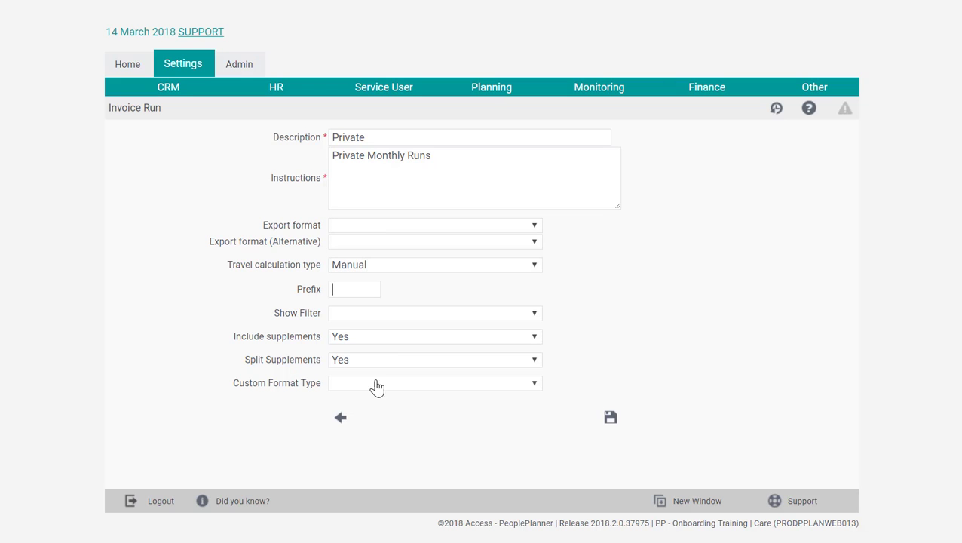
left_click(532, 385)
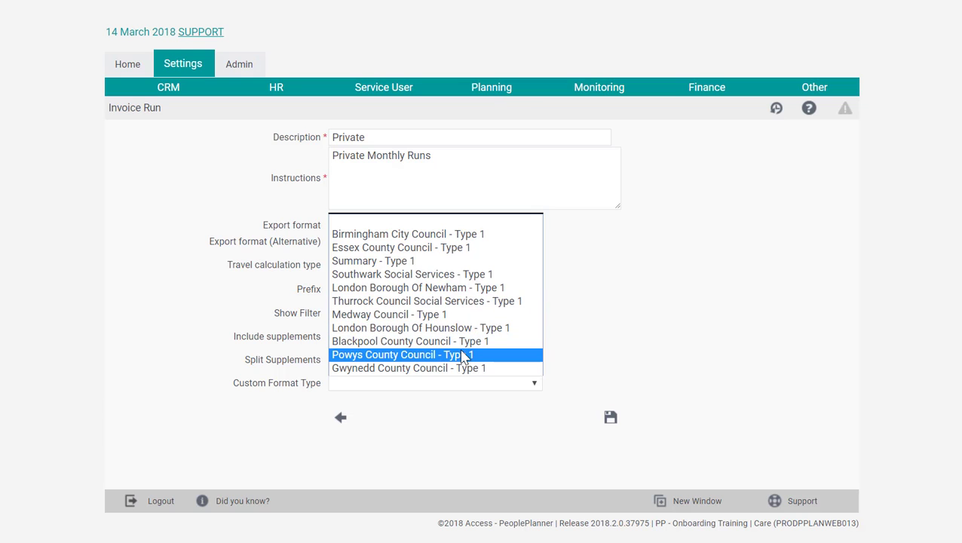
left_click(477, 415)
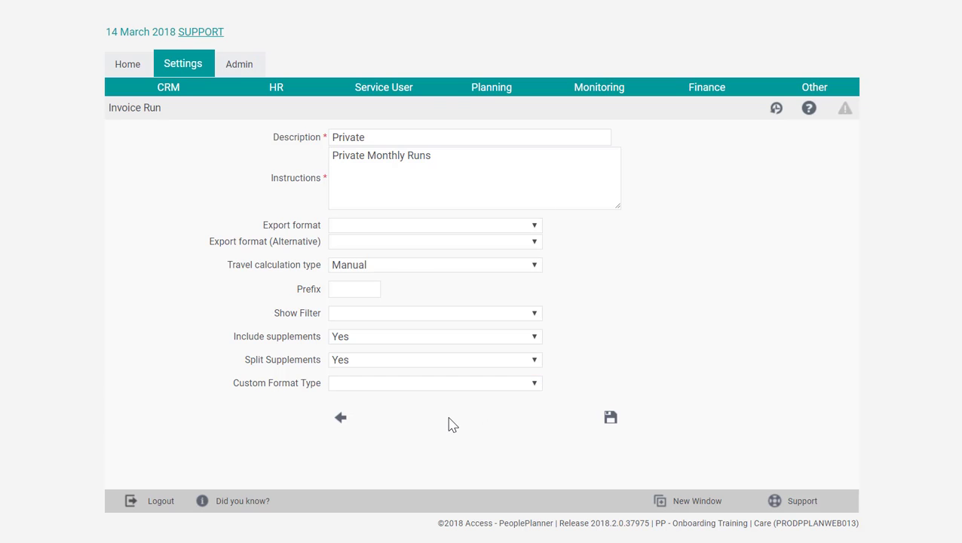
left_click(611, 421)
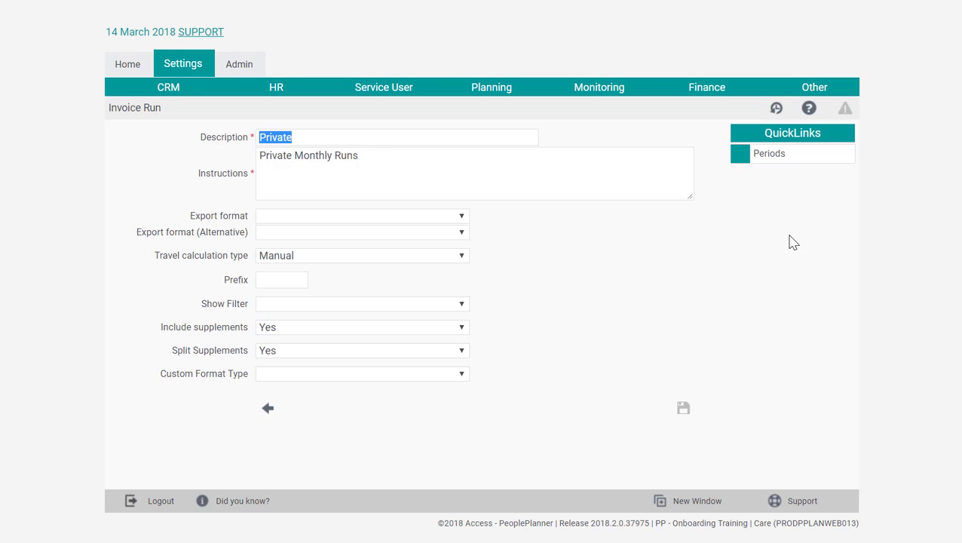
Step: Start the period wizard for the Private invoice run with start date 01/01/2018 and a Monthly interval
left_click(806, 156)
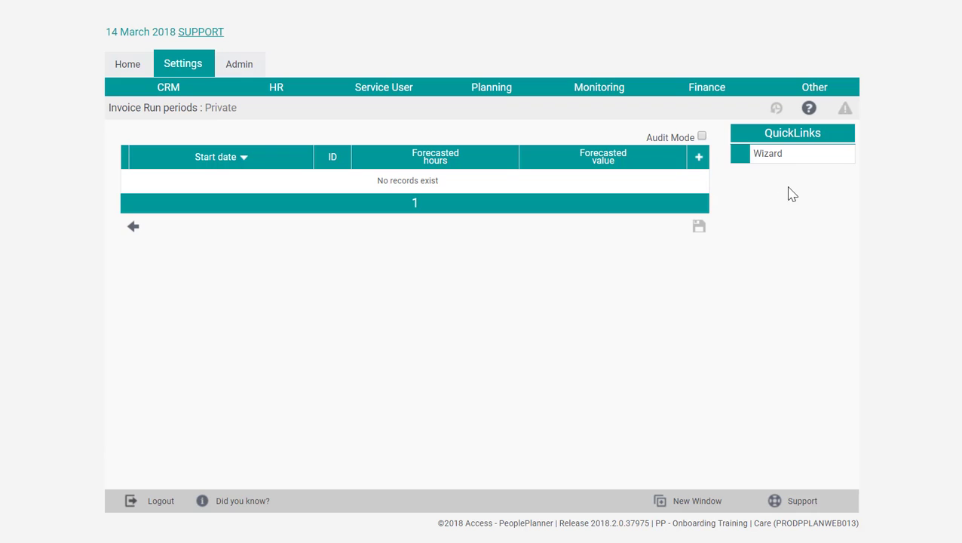
left_click(795, 156)
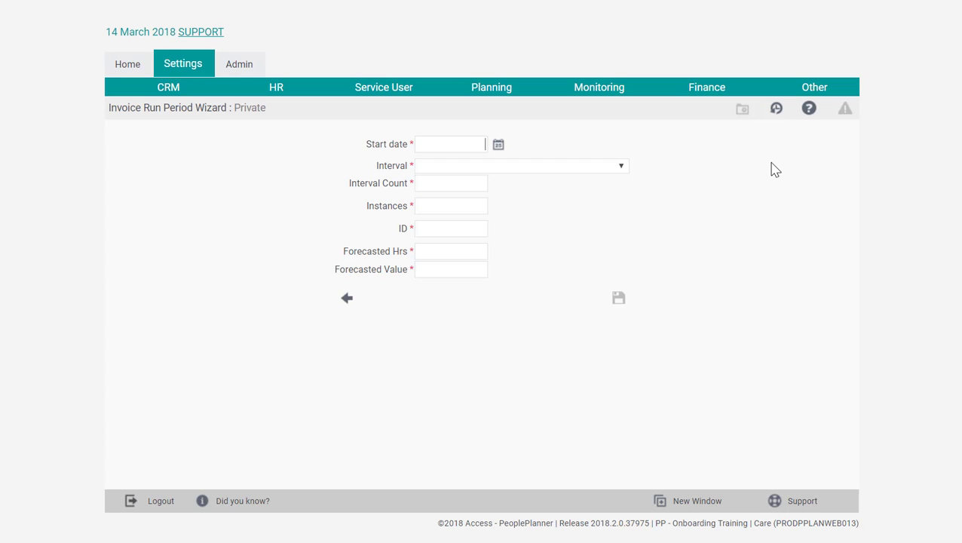
type("01012018")
left_click(508, 167)
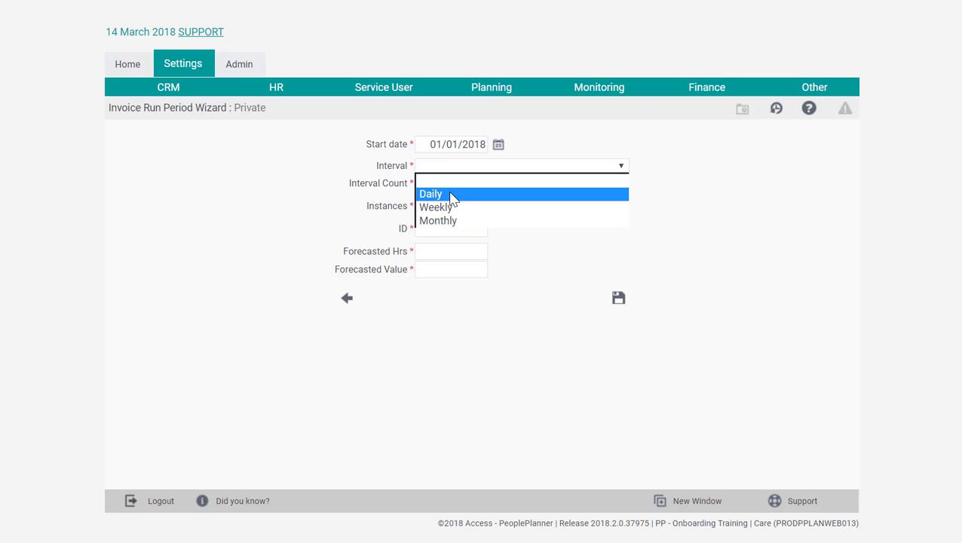
left_click(433, 224)
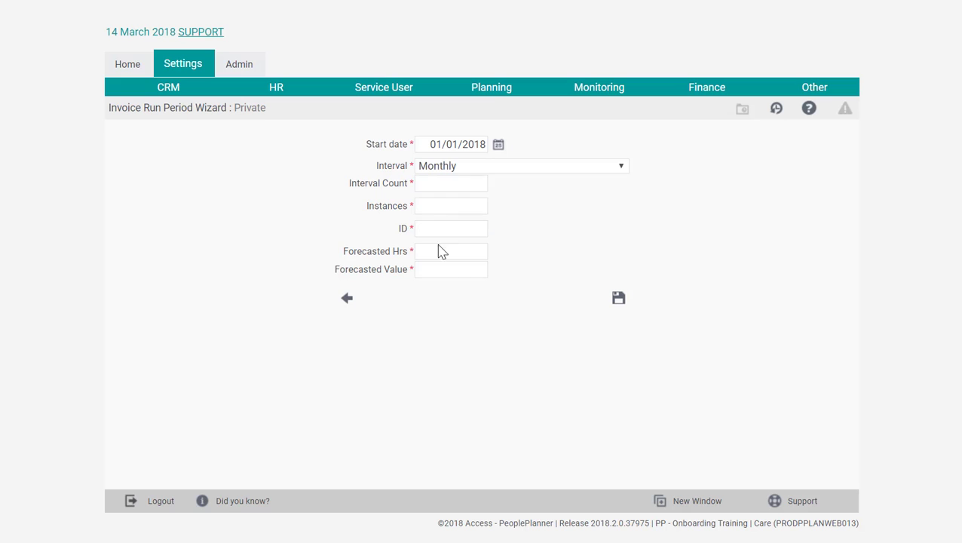
Step: Generate the periods with interval count 1, 12 instances, ID "Monthly", and forecasted hours and value of 0
left_click(483, 185)
left_click(457, 209)
type("12")
left_click(479, 226)
type("Monthly")
left_click(471, 250)
type("0")
left_click(467, 268)
type("0")
left_click(478, 302)
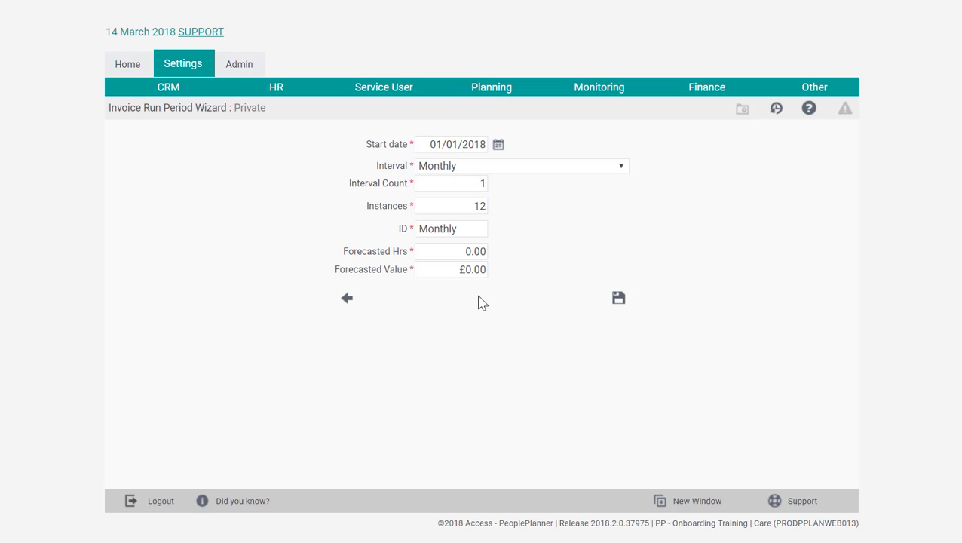
left_click(619, 300)
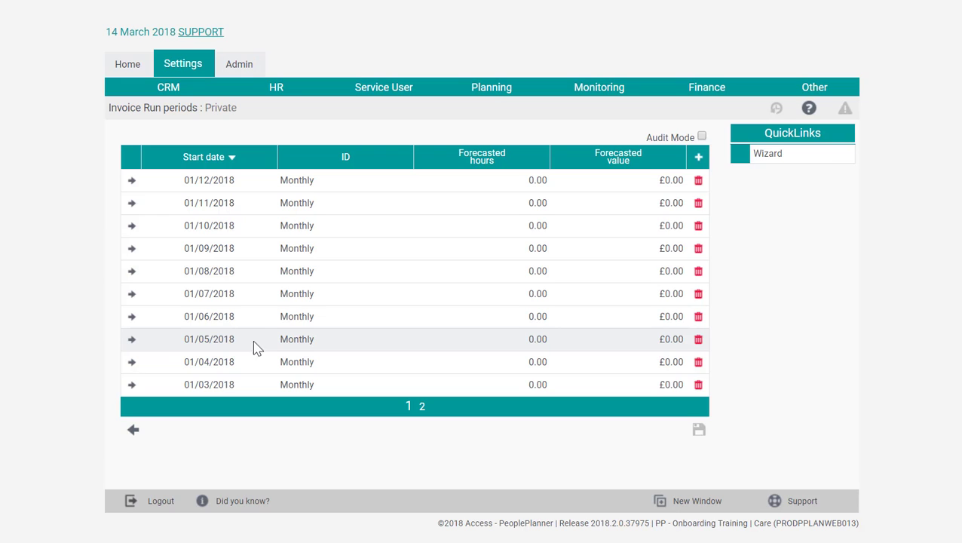
Step: Add and save a single extra period starting 01/01/2019 with ID "Monthly" and forecasted hours and value of 0
left_click(700, 159)
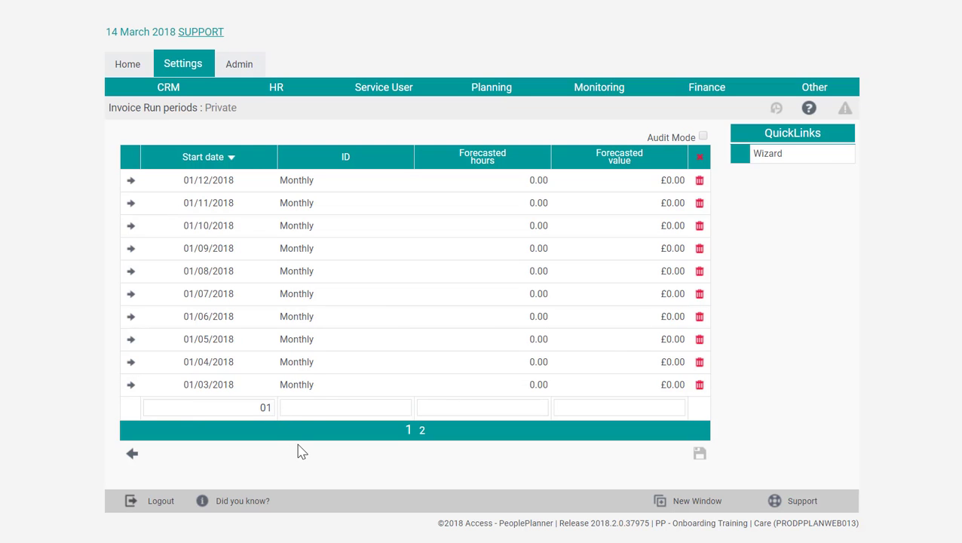
type("01012019")
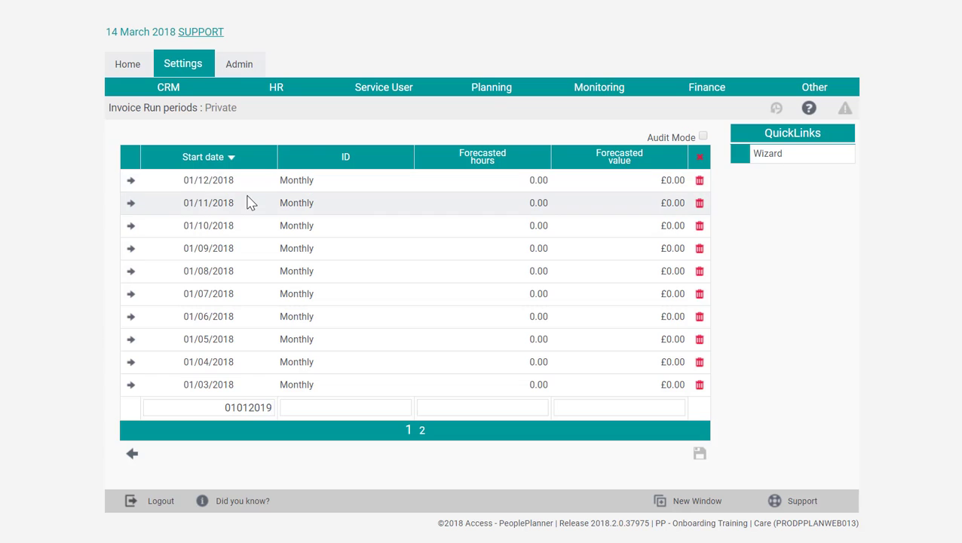
left_click(326, 411)
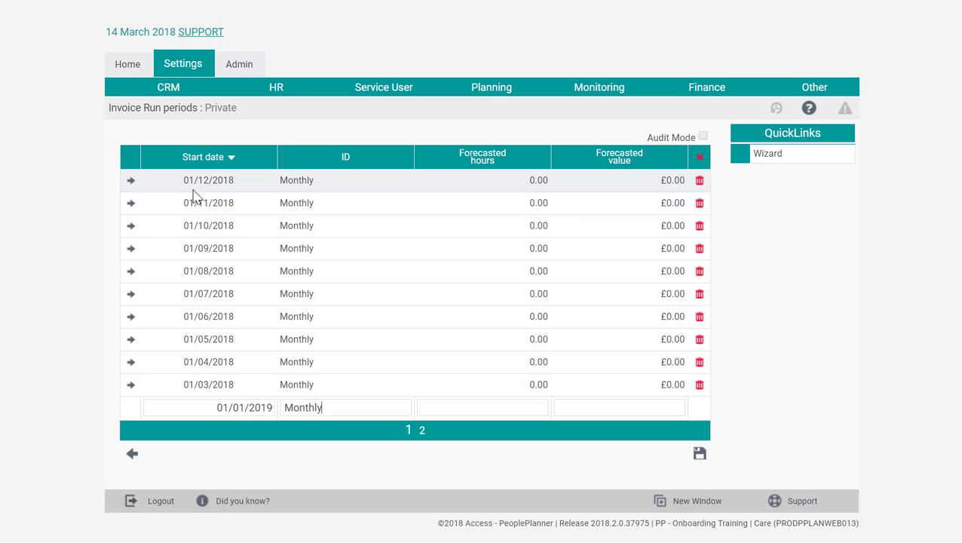
left_click(472, 408)
type("0")
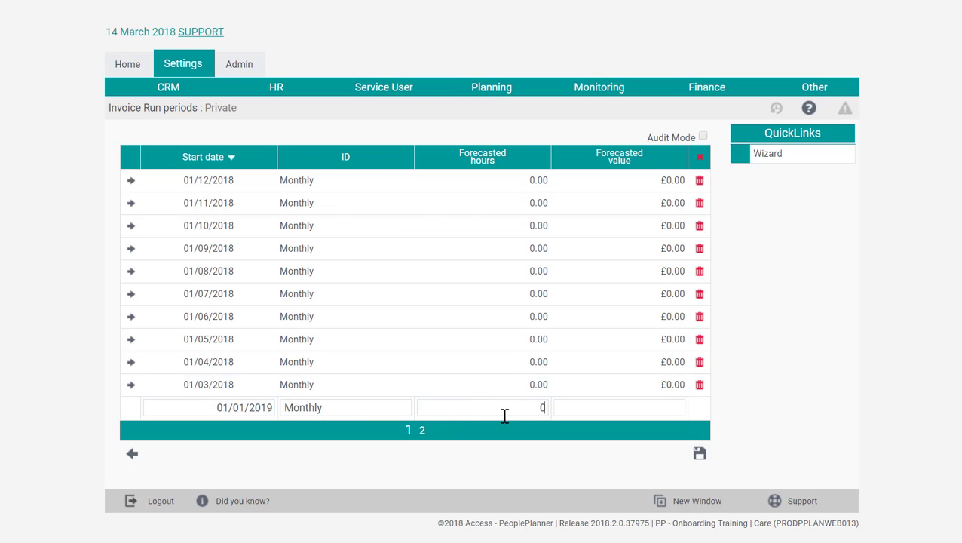
left_click(605, 409)
type("0")
left_click(624, 464)
left_click(700, 455)
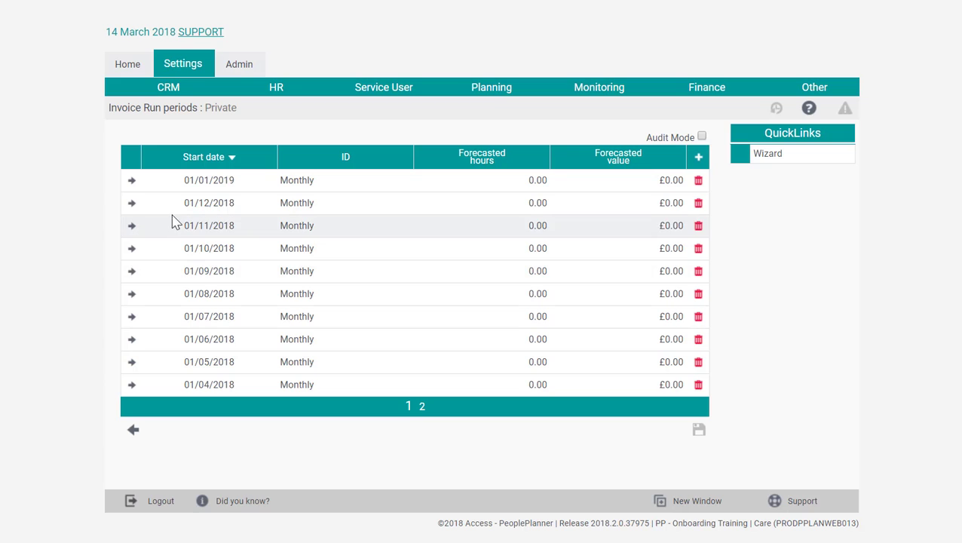